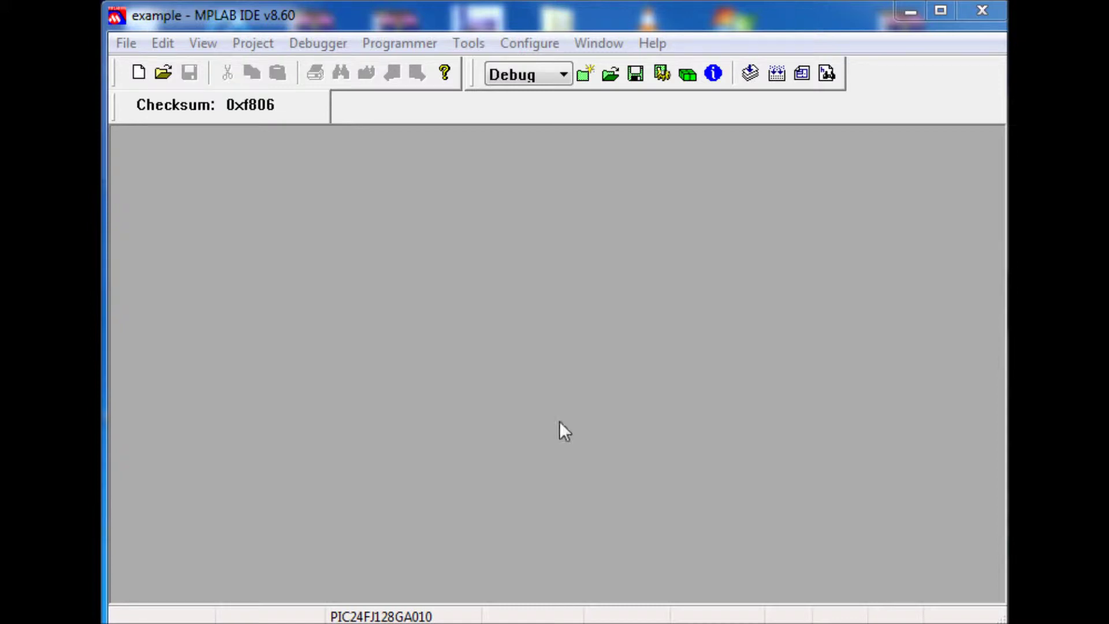
Show the Project, Output, Watch and Memory Usage Gauge windows from the View menu.
click(214, 39)
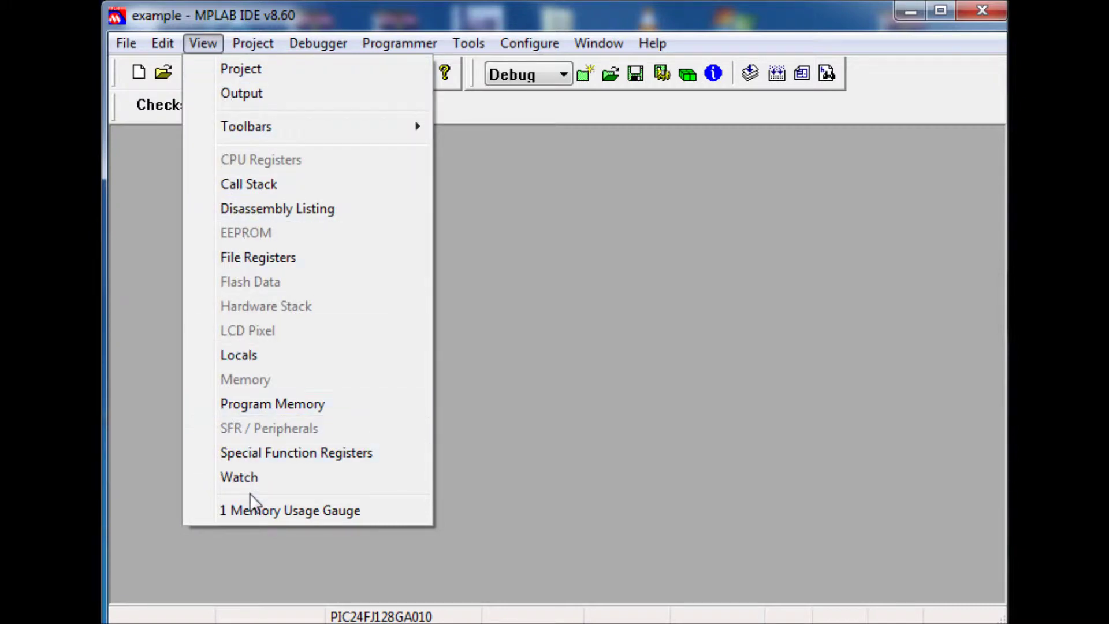
click(258, 72)
click(201, 43)
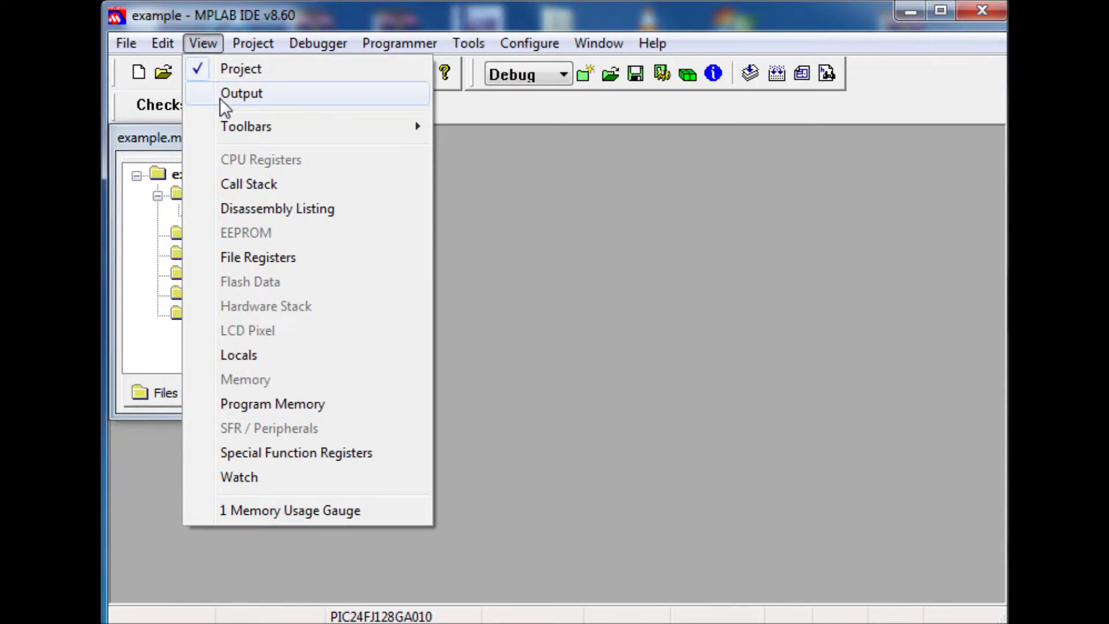
click(219, 98)
click(202, 43)
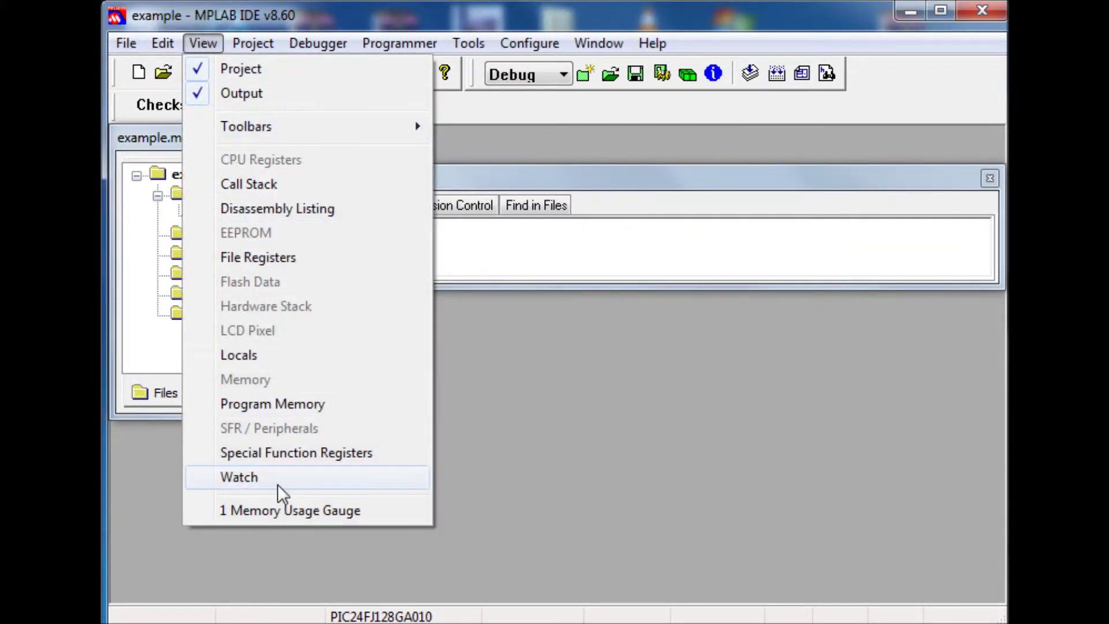
click(278, 484)
click(202, 42)
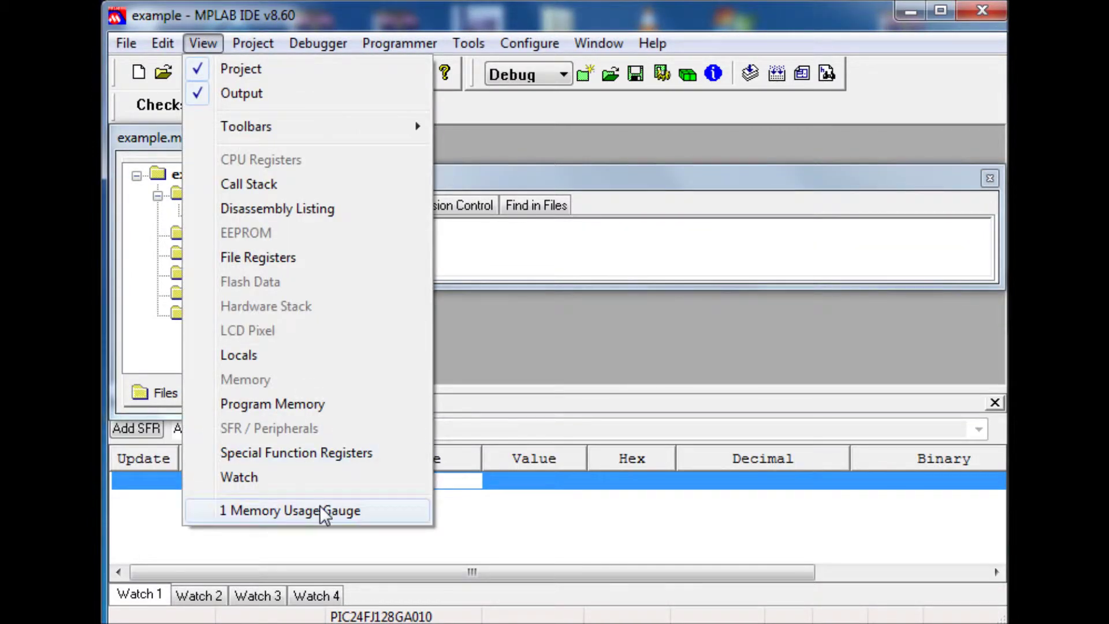
click(333, 507)
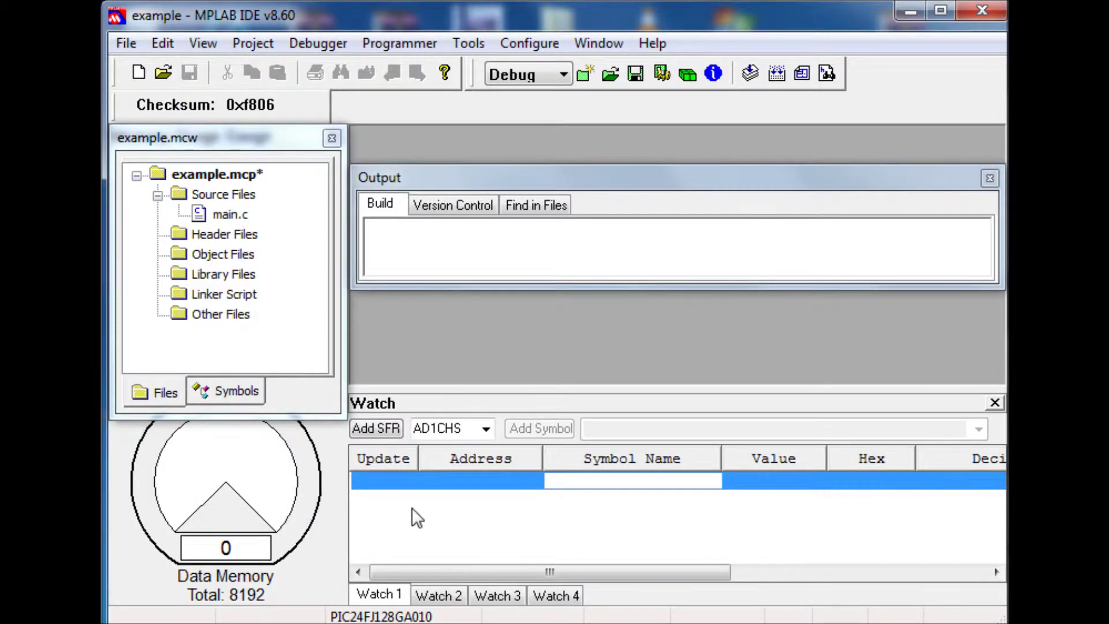
Drag the Output window by its title bar to float it over the workspace.
mouse_move(504, 181)
mouse_down()
mouse_move(490, 233)
mouse_move(499, 242)
mouse_up()
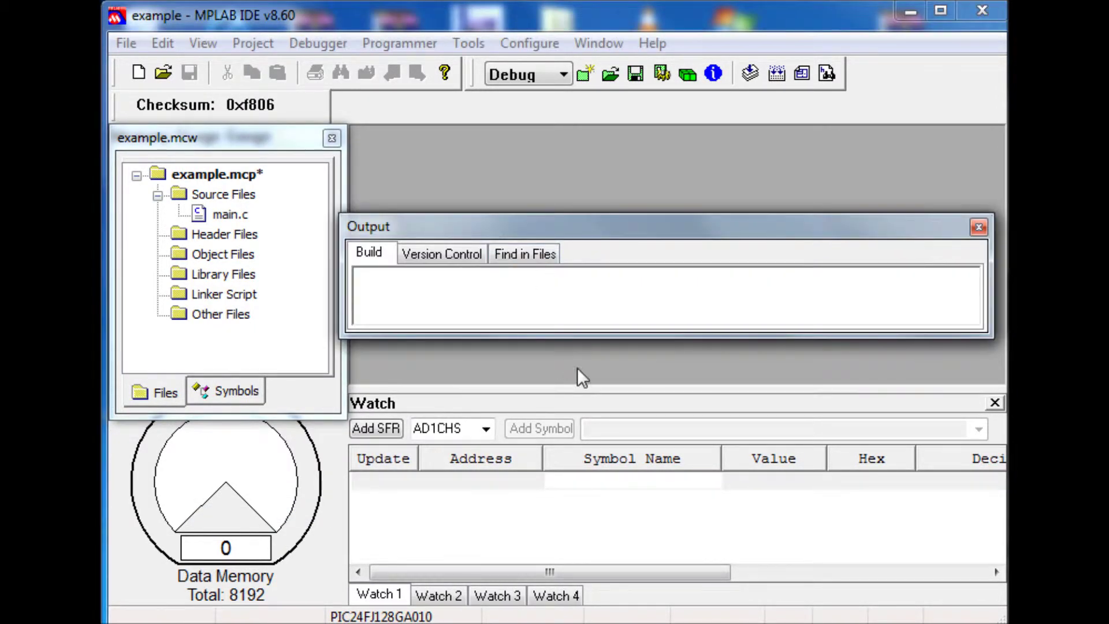
Dock the Output window along the workspace top using Move with Dockable enabled.
right_click(599, 228)
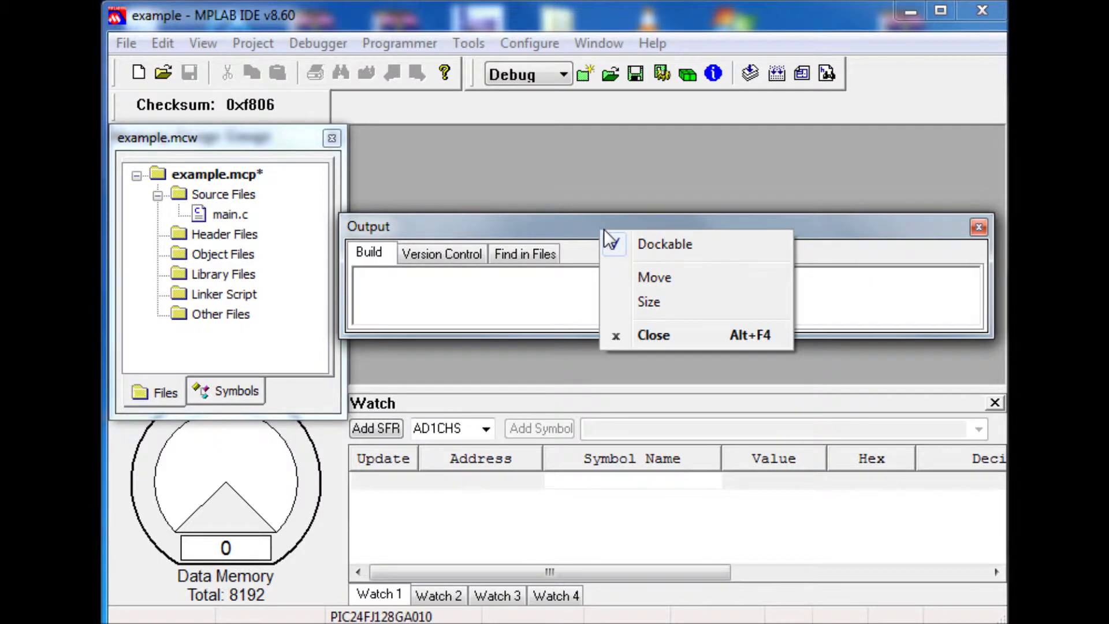
click(734, 243)
mouse_move(581, 226)
mouse_down()
mouse_move(596, 113)
mouse_move(602, 130)
mouse_up()
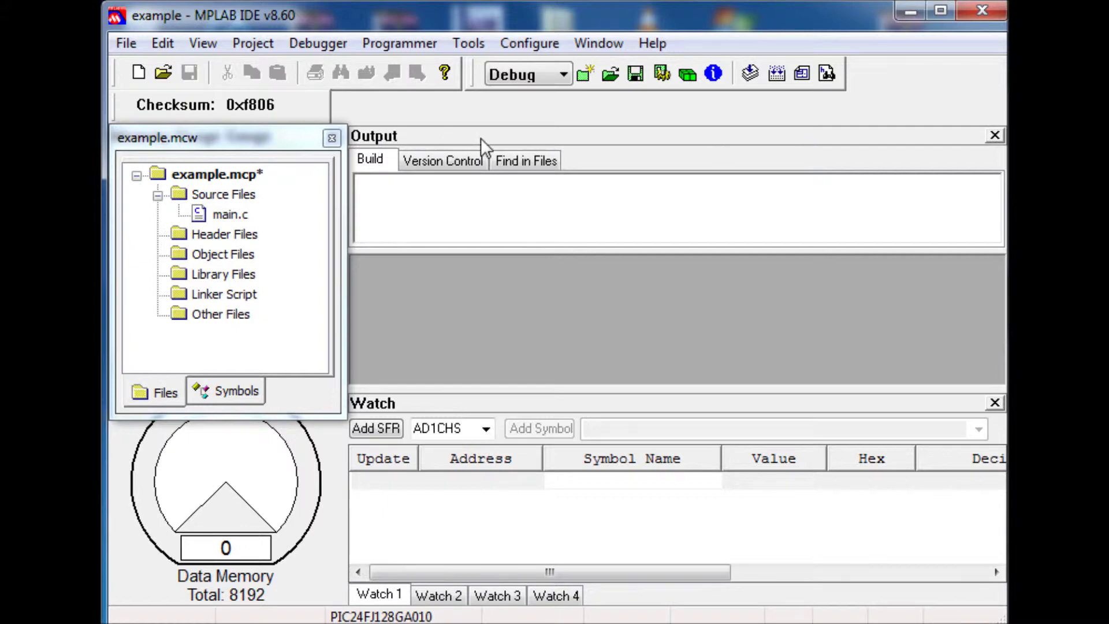
click(598, 44)
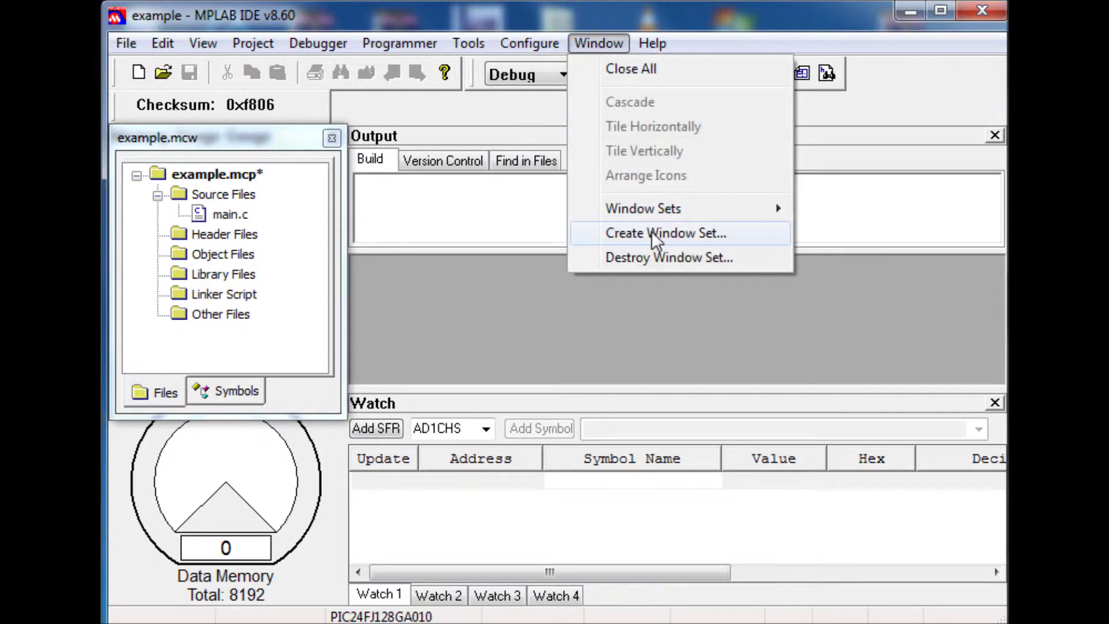
Cancel the Create Window Set dialog and list the saved 'blank' and 'default' sets.
click(739, 237)
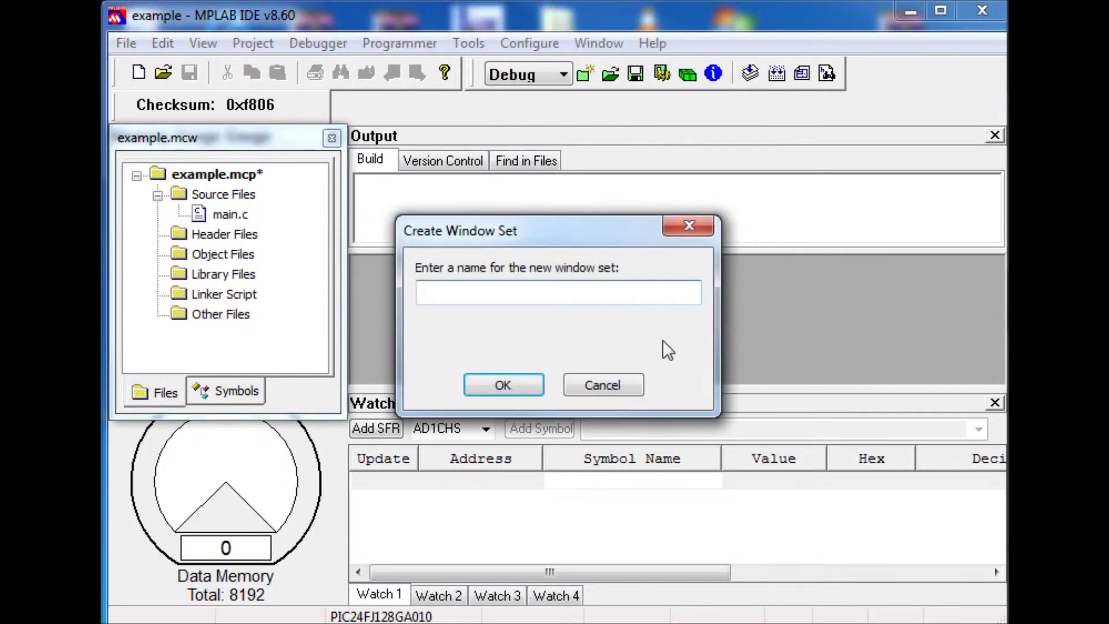
click(604, 386)
click(599, 44)
mouse_move(643, 209)
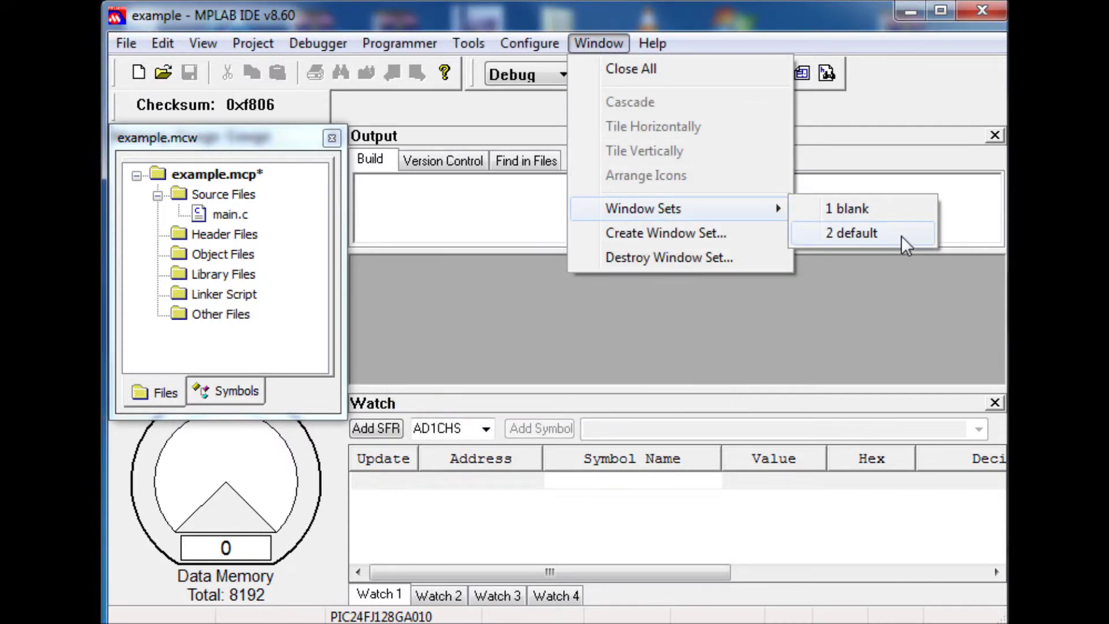
Apply the saved 'default' window set to rearrange the docked panels.
click(902, 236)
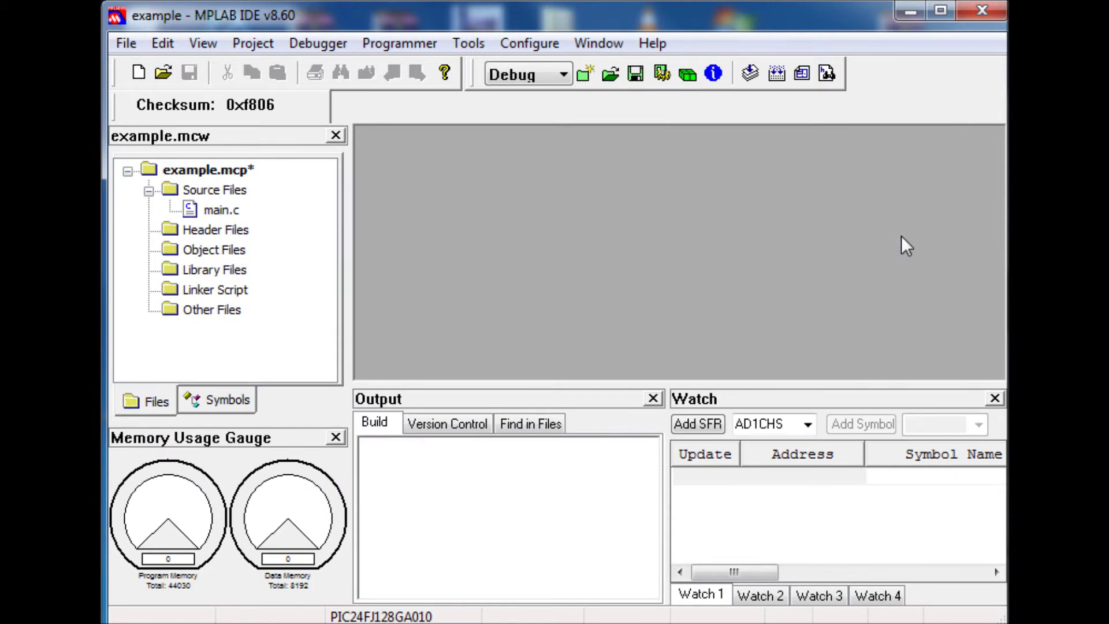